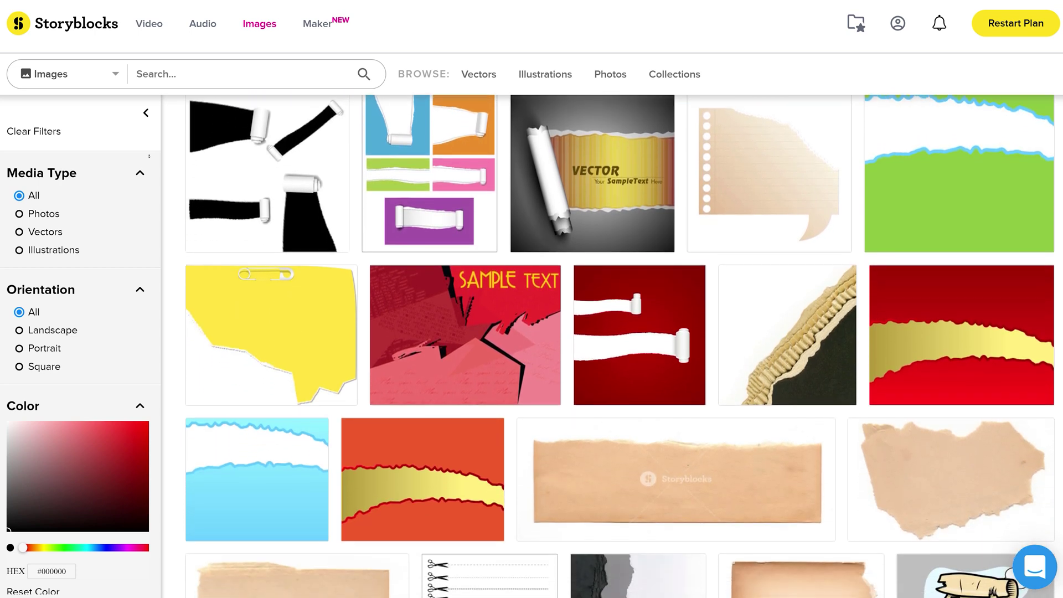
pyautogui.scroll(-2, 620, 343)
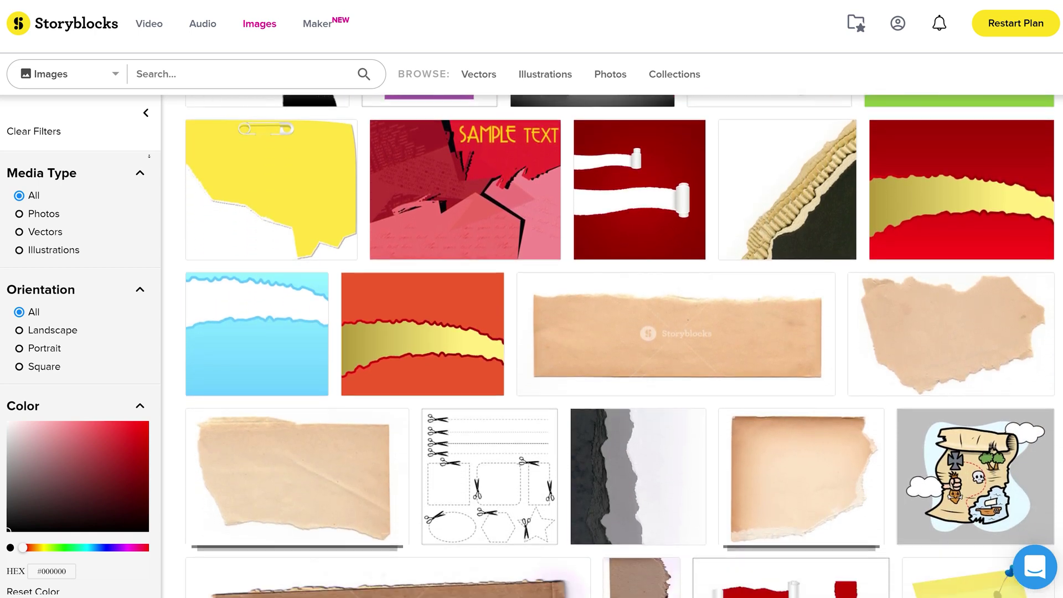
pyautogui.scroll(-3, 620, 343)
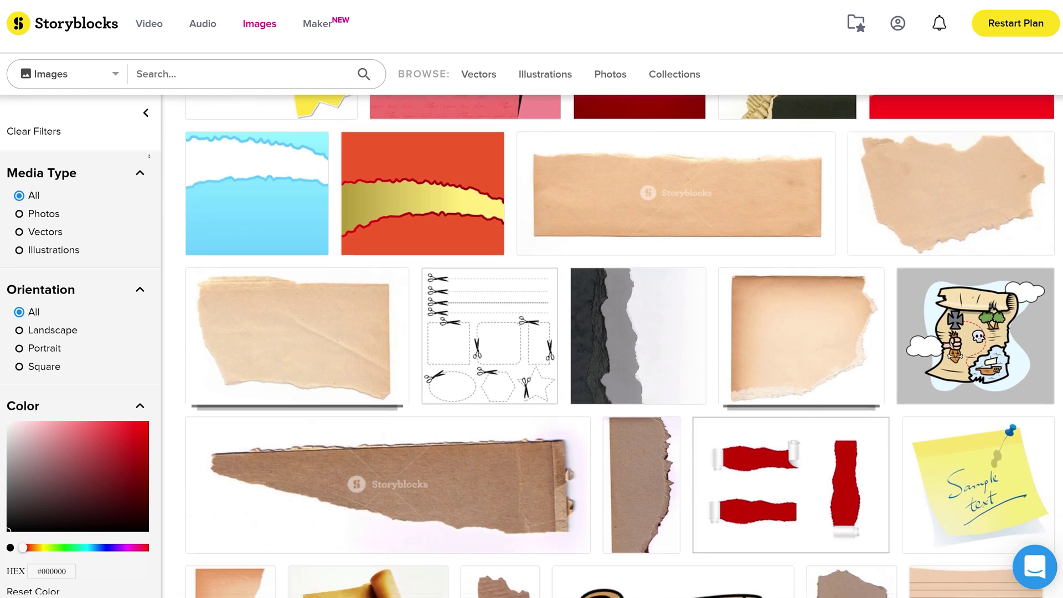
pyautogui.scroll(-3, 620, 343)
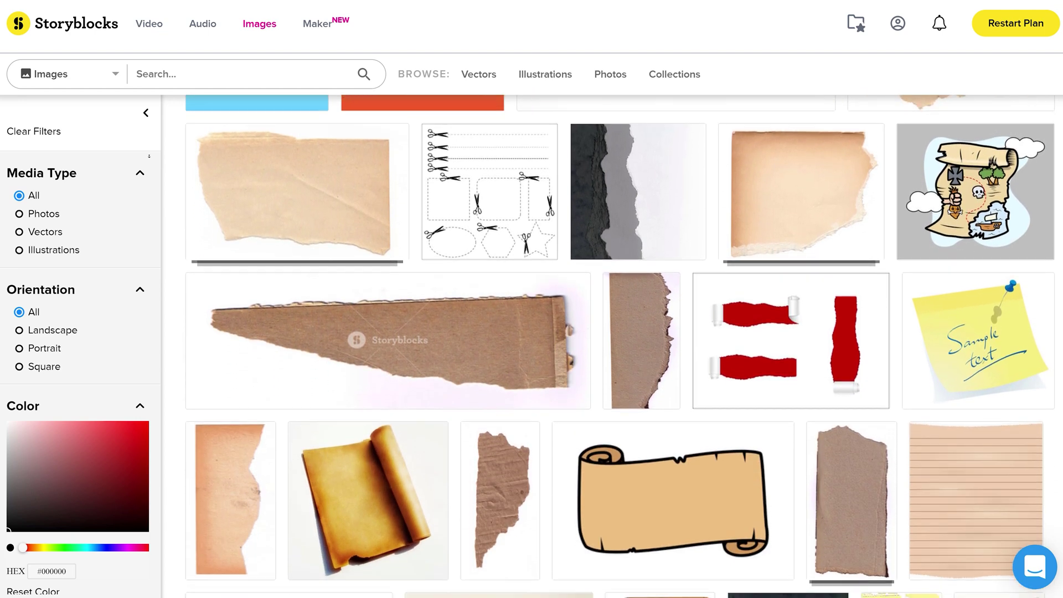
pyautogui.scroll(-2, 620, 343)
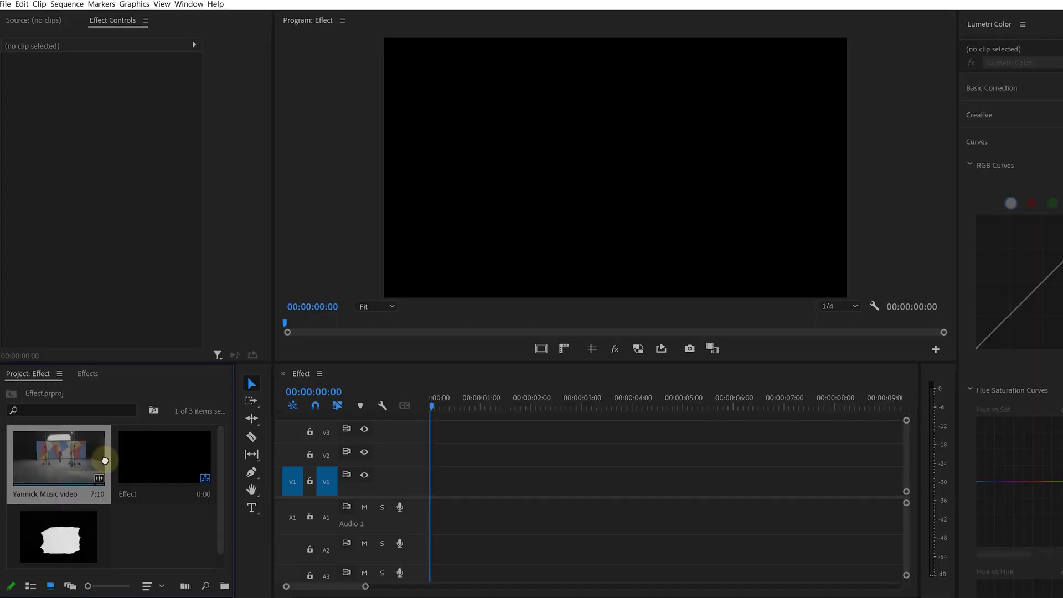
# Step: Put the music video on V2, add a frame hold at 00:00:02:13, and delete the earlier part
pyautogui.moveTo(107, 458); pyautogui.dragTo(435, 448)
pyautogui.moveTo(353, 260); pyautogui.dragTo(352, 261)
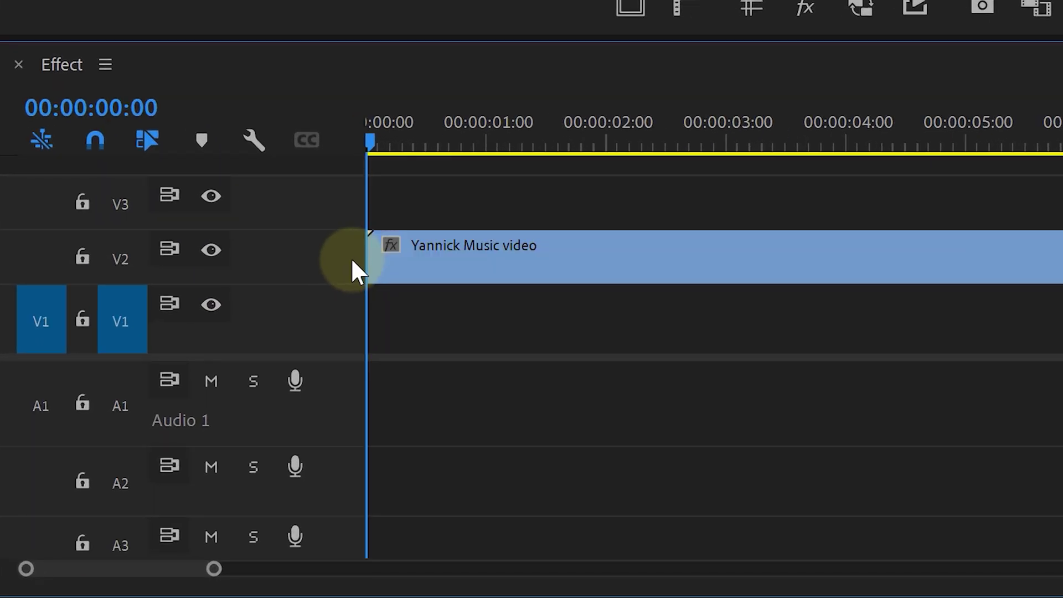
pyautogui.moveTo(597, 155); pyautogui.dragTo(643, 157)
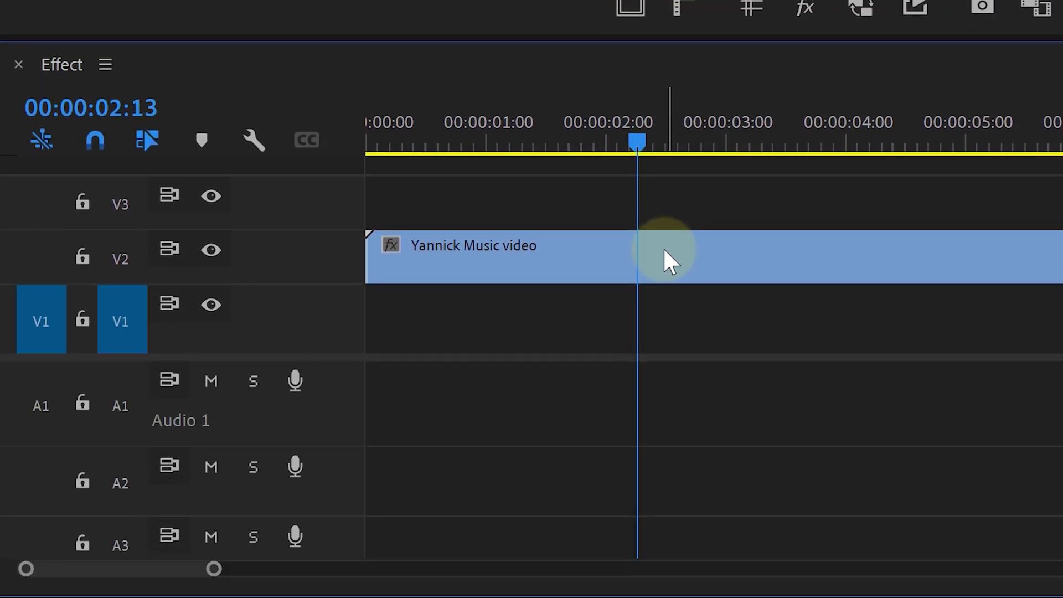
pyautogui.rightClick(669, 555)
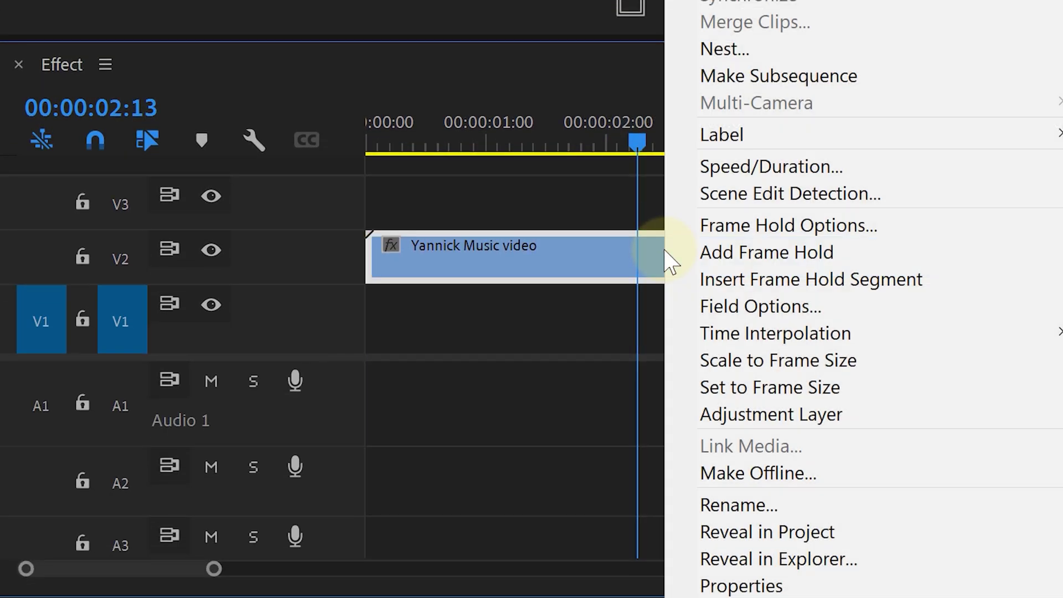
pyautogui.click(860, 261)
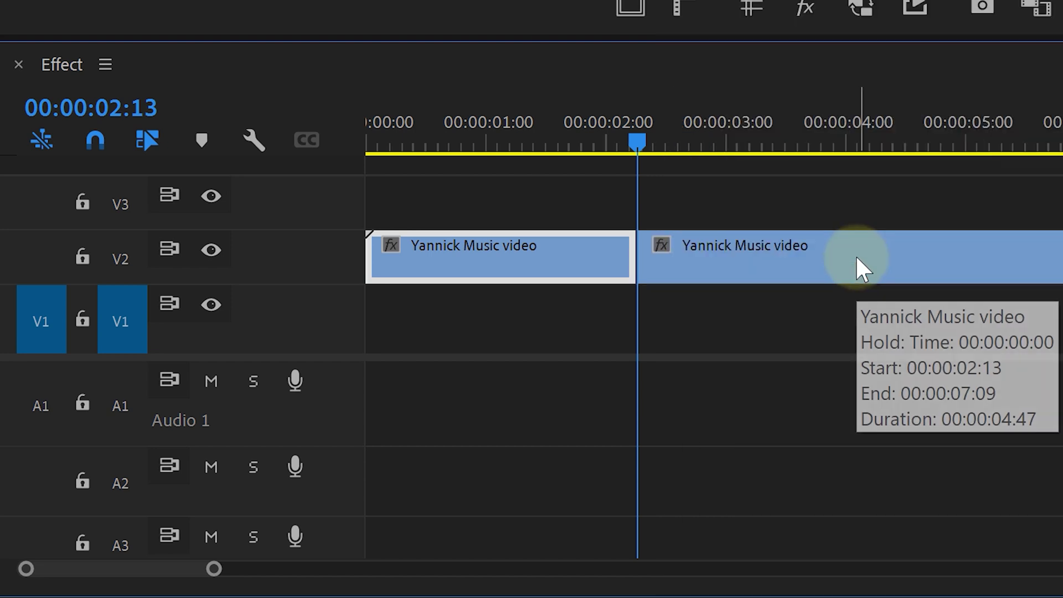
pyautogui.press('Delete')
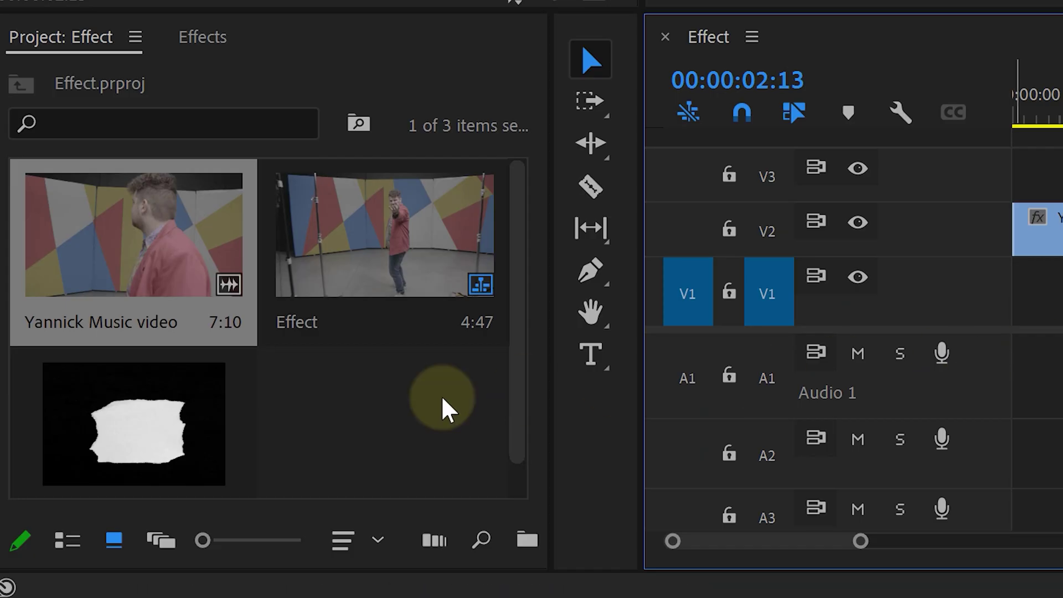
# Step: Add Paper Tear 07.jpg on V3 with Lumetri Exposure 0.6, Shadows -30.6, Blacks -88.9
pyautogui.moveTo(178, 423); pyautogui.dragTo(981, 179)
pyautogui.moveTo(341, 183); pyautogui.dragTo(335, 183)
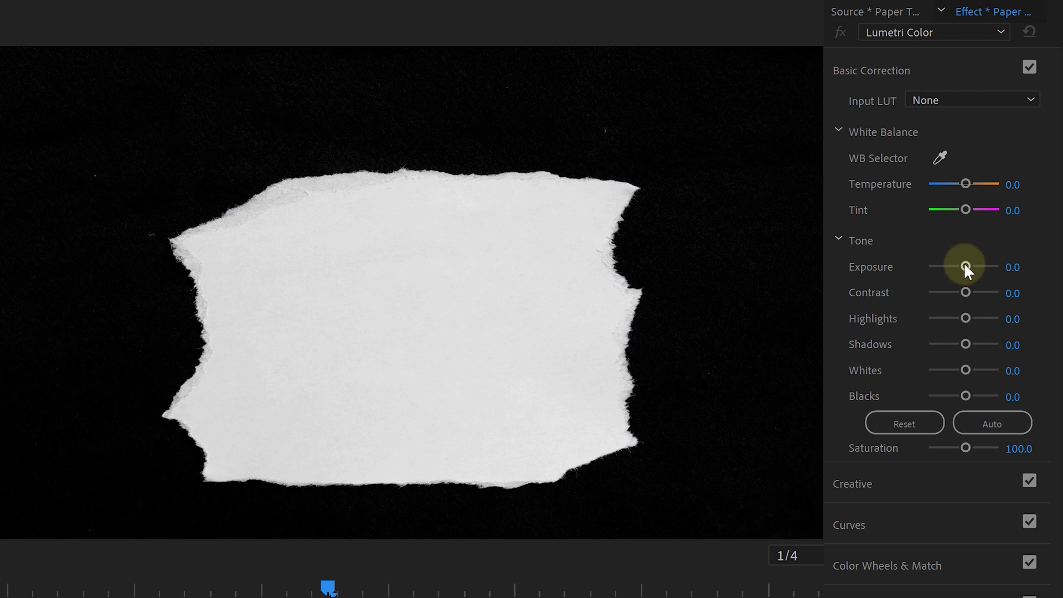
pyautogui.moveTo(965, 265); pyautogui.dragTo(968, 267)
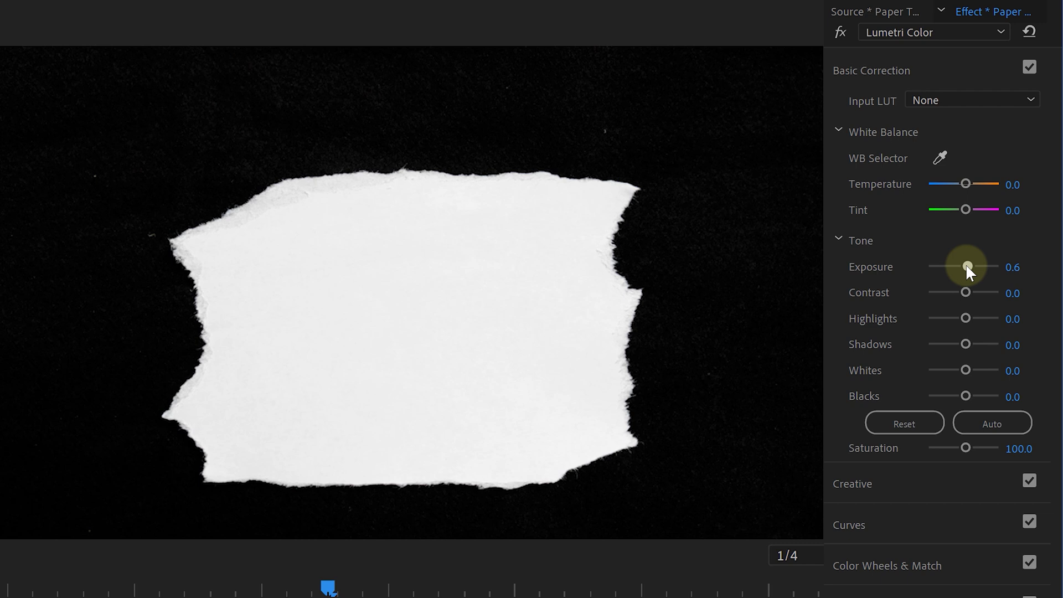
pyautogui.moveTo(967, 343); pyautogui.dragTo(951, 344)
pyautogui.moveTo(965, 396); pyautogui.dragTo(931, 397)
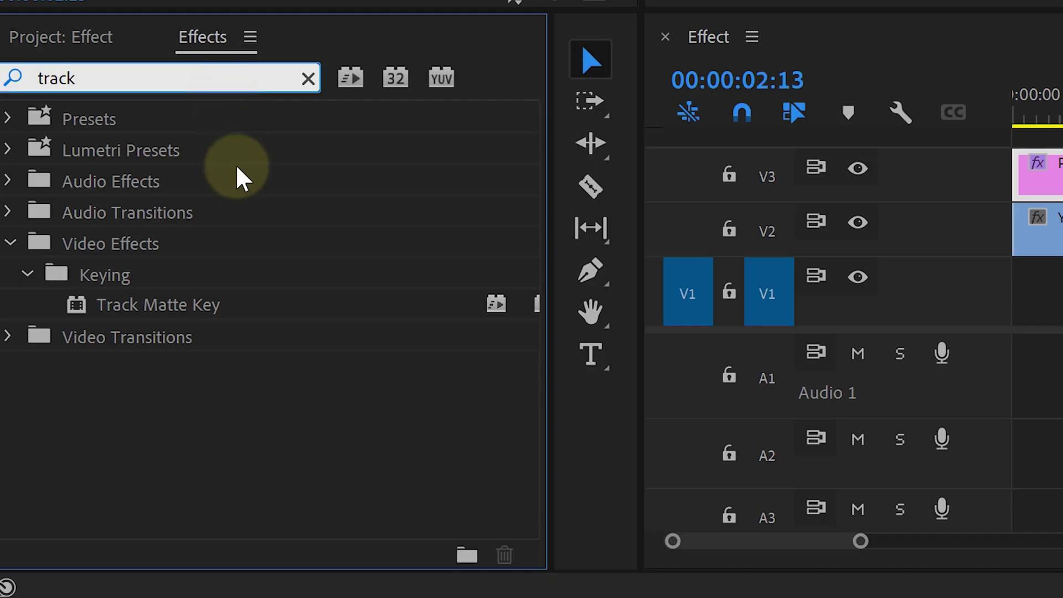
# Step: Apply Track Matte Key to the music video with Matte set to Video 3 and Matte Luma compositing
pyautogui.click(241, 306)
pyautogui.moveTo(242, 306); pyautogui.dragTo(565, 236)
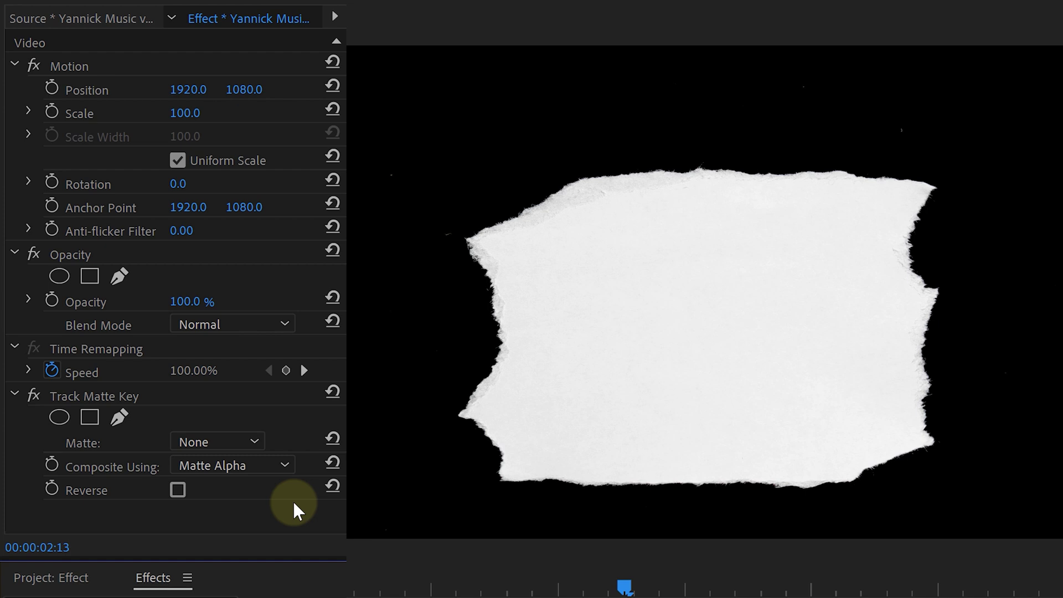
pyautogui.click(254, 442)
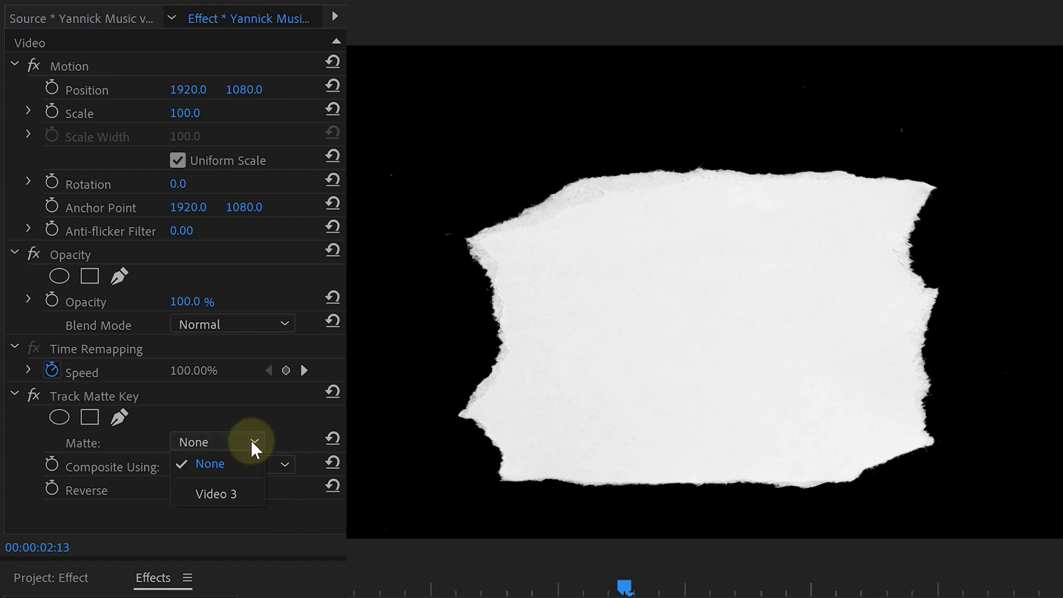
pyautogui.click(251, 493)
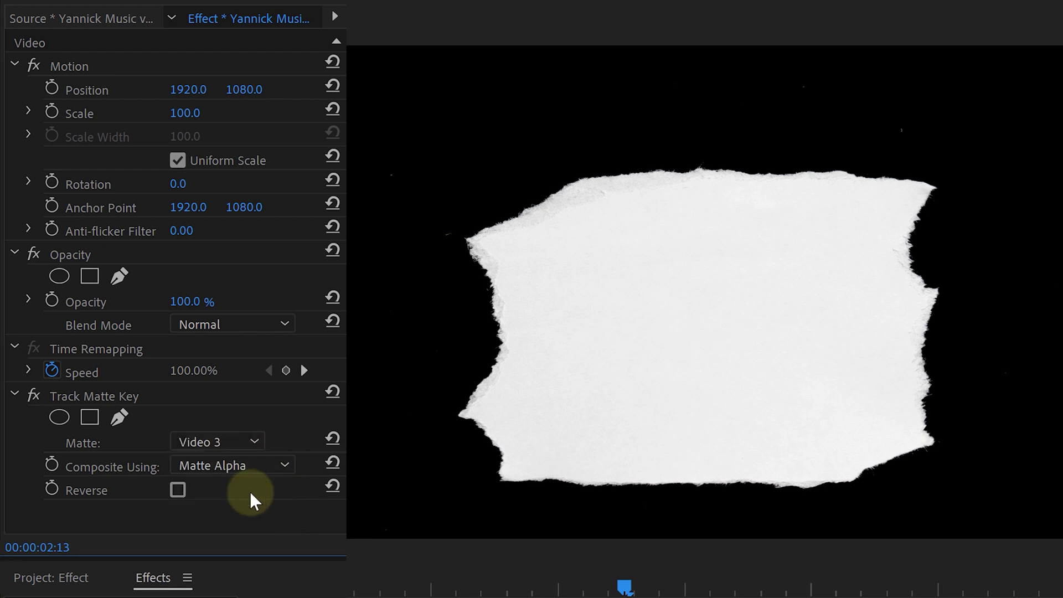
pyautogui.click(273, 468)
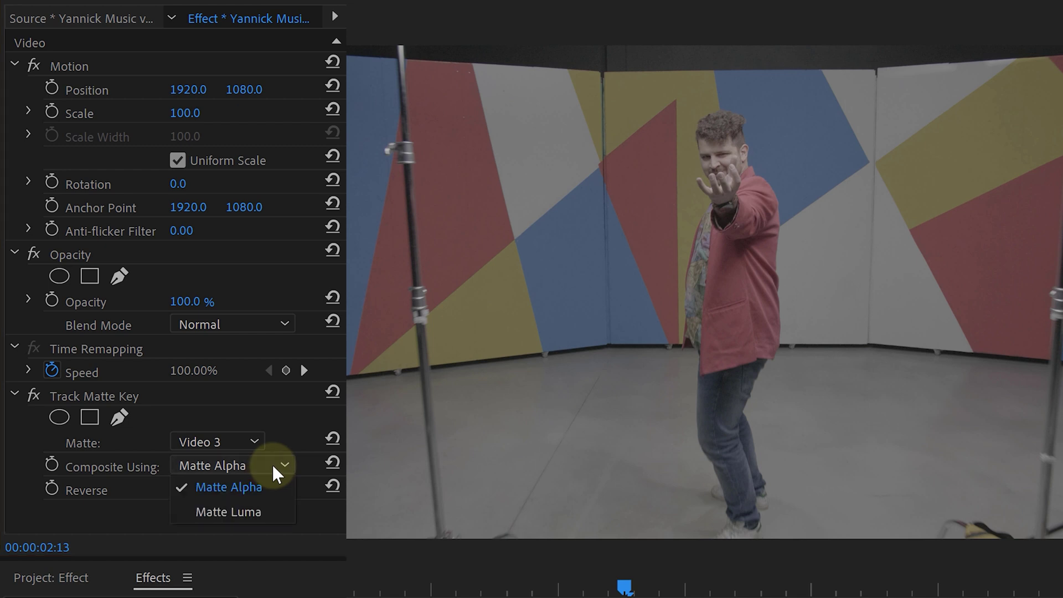
pyautogui.click(269, 512)
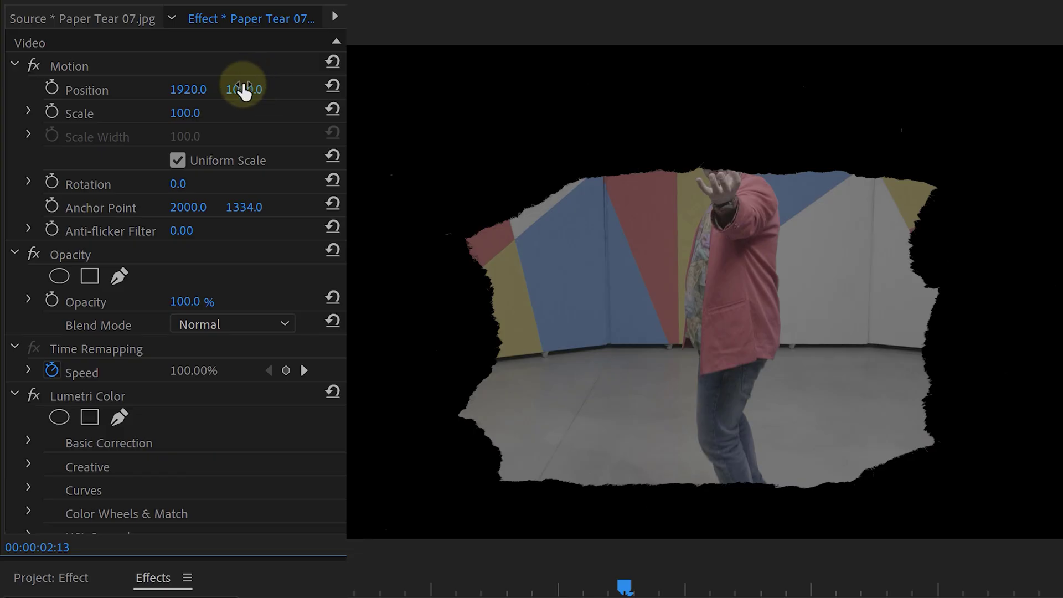
# Step: Move the Paper Tear 07.jpg matte to 2256, 1020, rotate it 91°, and scale it down slightly
pyautogui.moveTo(245, 90); pyautogui.dragTo(193, 90)
pyautogui.moveTo(176, 191); pyautogui.dragTo(346, 183)
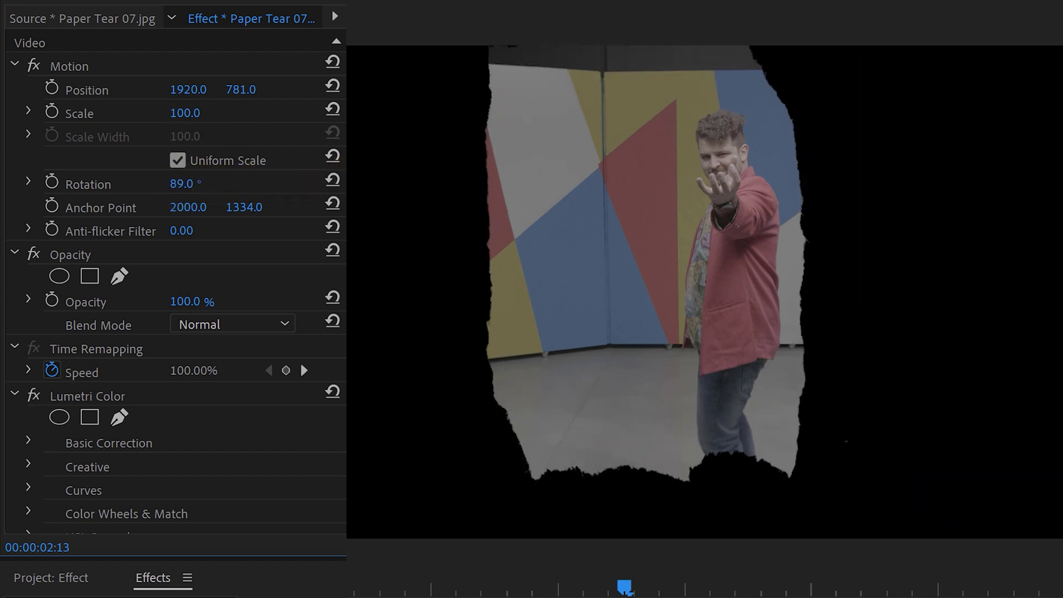
pyautogui.moveTo(185, 93); pyautogui.dragTo(254, 93)
pyautogui.click(185, 173)
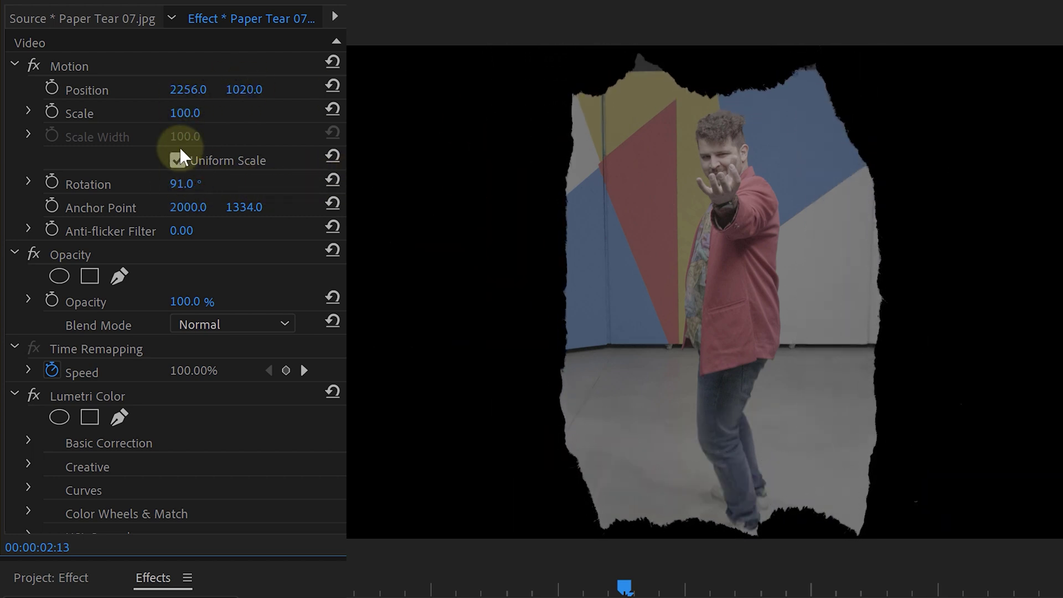
pyautogui.moveTo(138, 117); pyautogui.dragTo(123, 118)
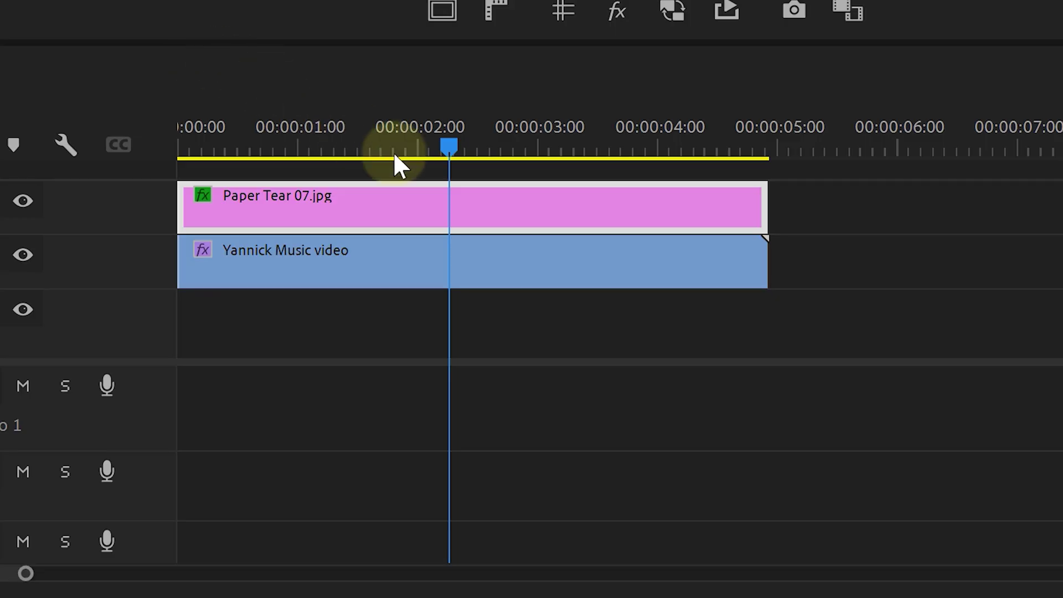
# Step: Copy the Paper Tear clip to V1, delete its Lumetri Color, and raise its Scale to 74
pyautogui.moveTo(497, 207); pyautogui.dragTo(482, 320)
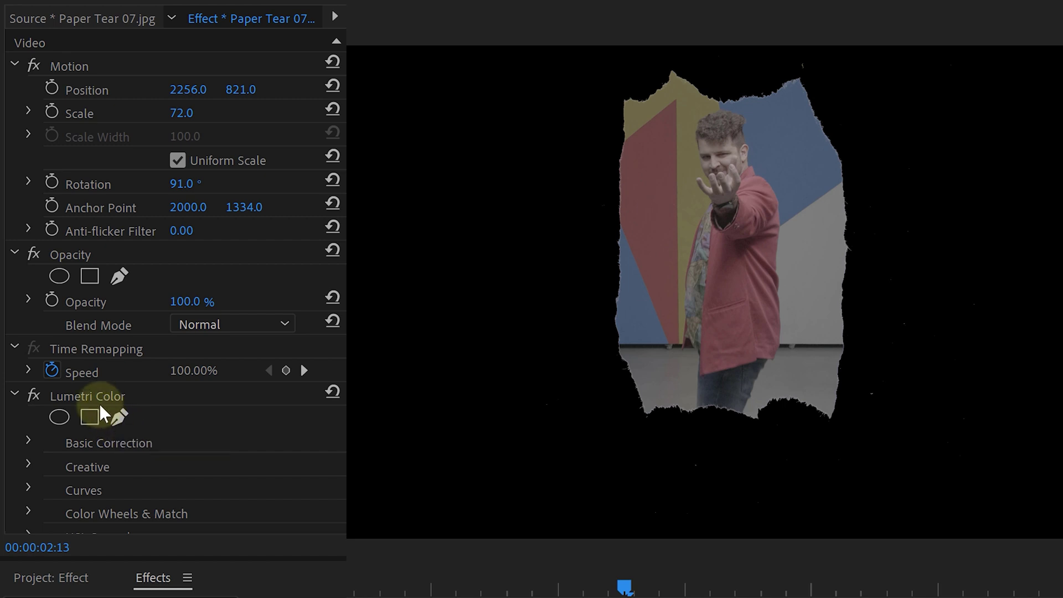
pyautogui.click(100, 400)
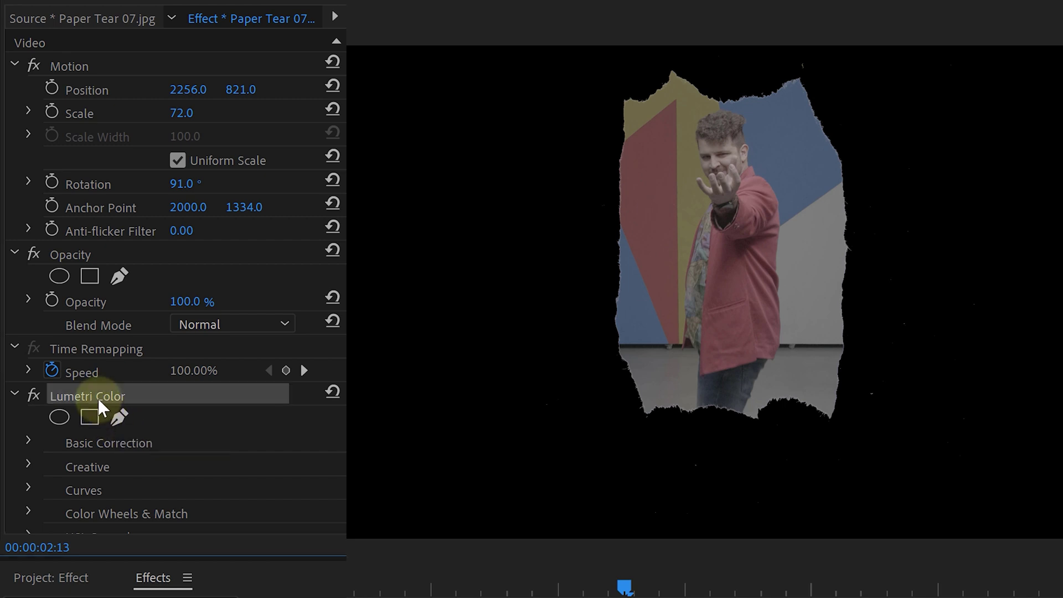
pyautogui.press('Delete')
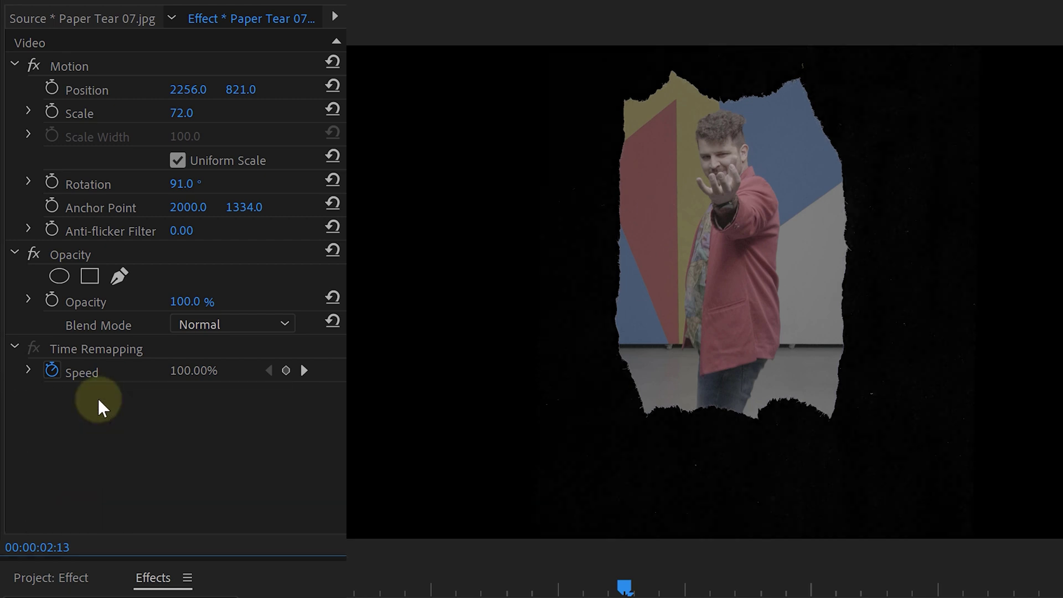
pyautogui.moveTo(183, 113); pyautogui.dragTo(299, 123)
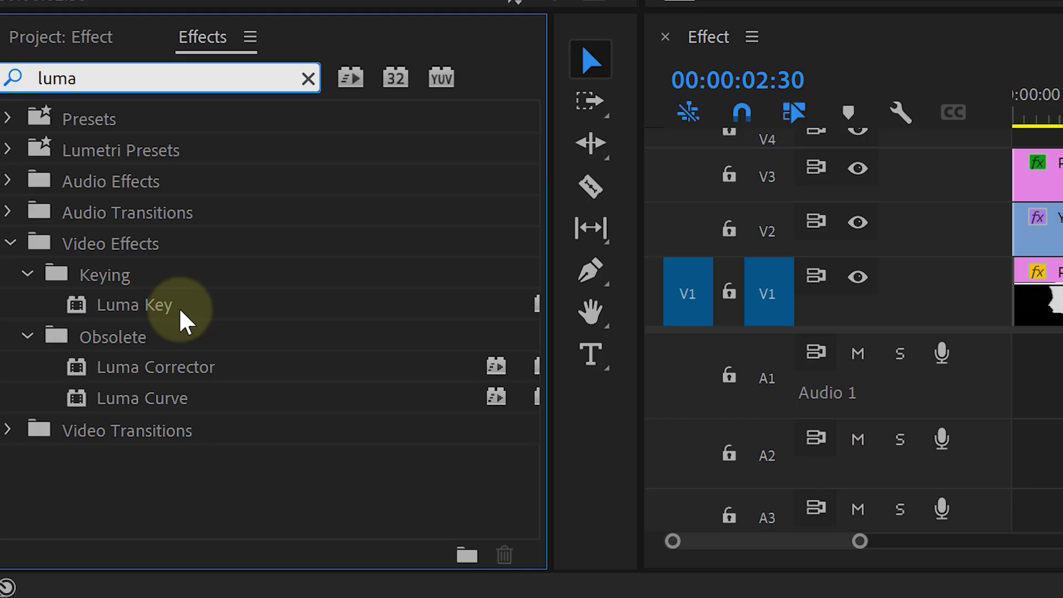
# Step: Apply the Luma Key effect to the bottom paper copy on V1
pyautogui.moveTo(181, 305); pyautogui.dragTo(554, 313)
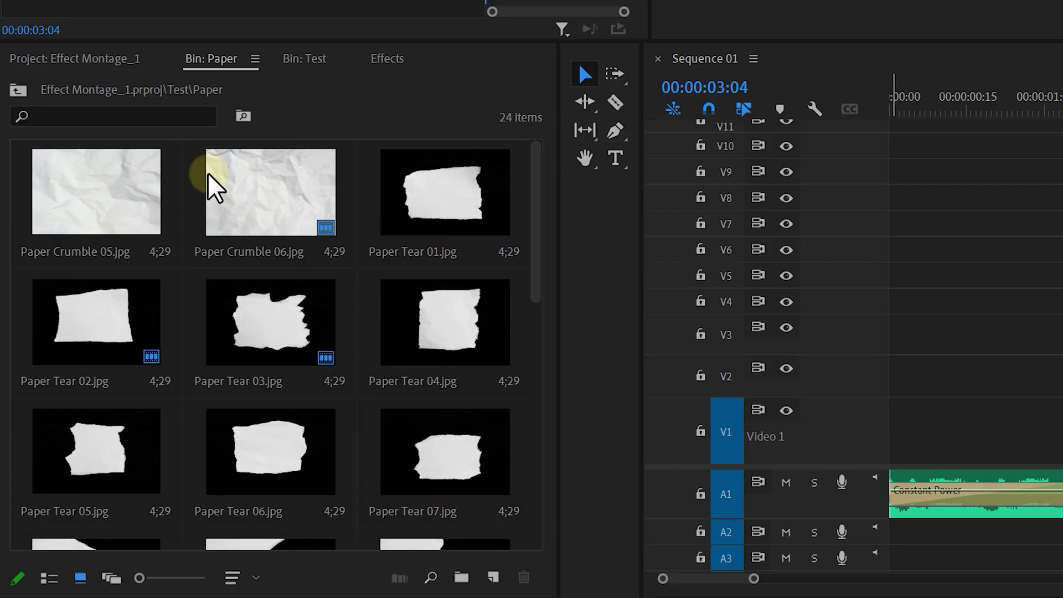
# Step: Add the Paper Tear 01 and Tape 01.jpg stills to the timeline
pyautogui.moveTo(487, 190); pyautogui.dragTo(374, 167)
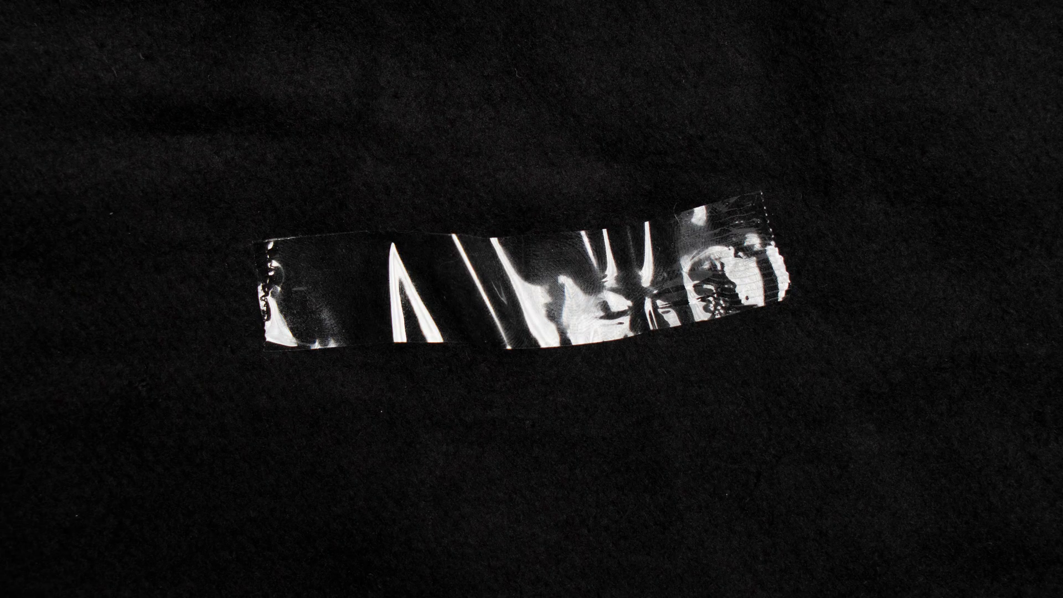
pyautogui.moveTo(285, 199); pyautogui.dragTo(532, 187)
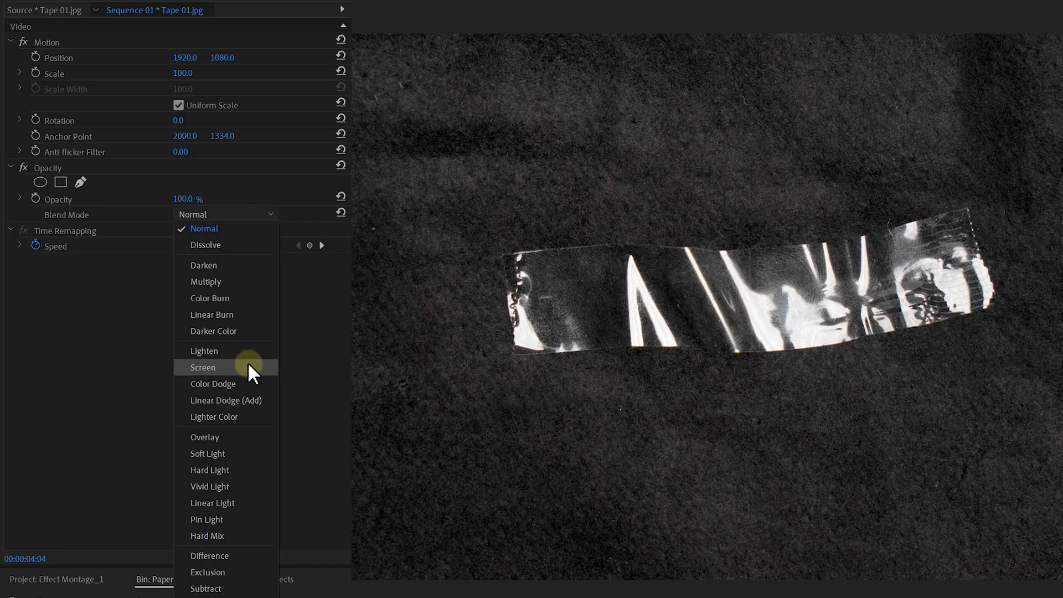